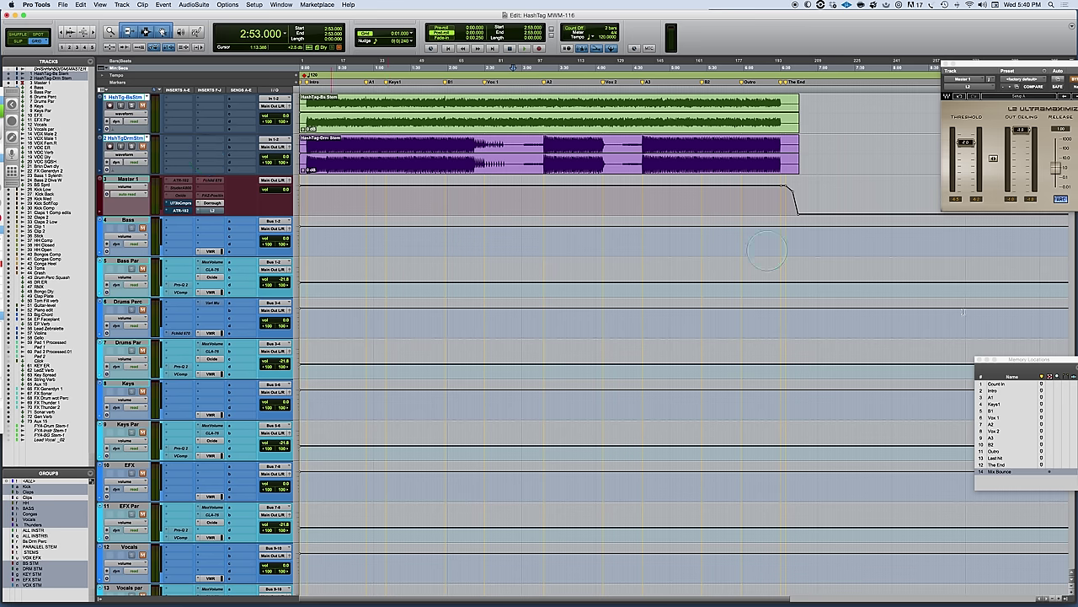
Recall the Mix Bounce memory location (0:00–6:45) and check its start and end on the timeline
drag(1017, 360, 915, 207)
click(896, 321)
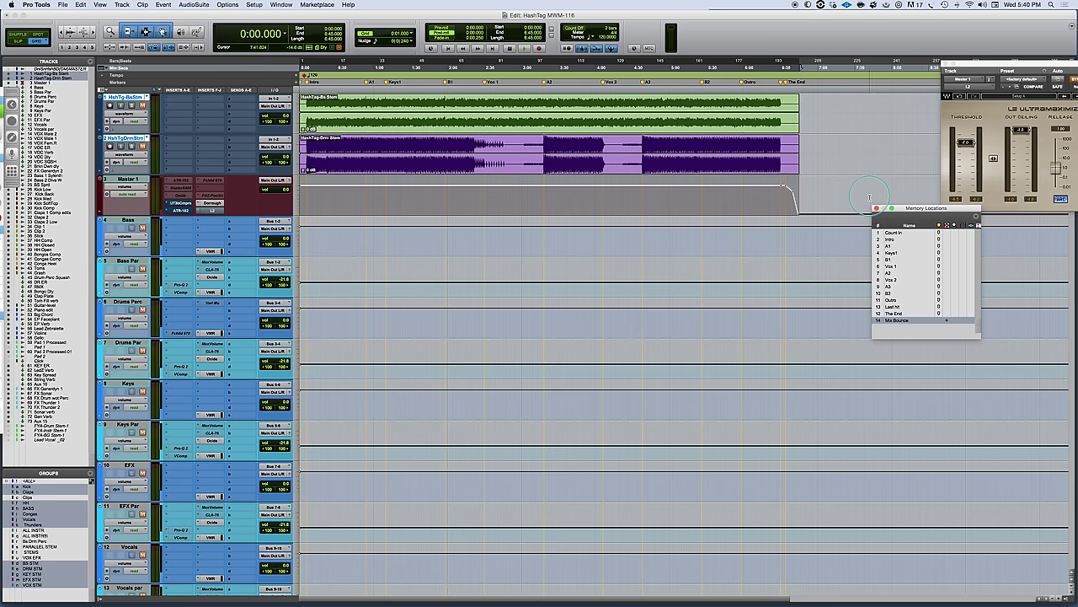
scroll(872, 199, up, 8)
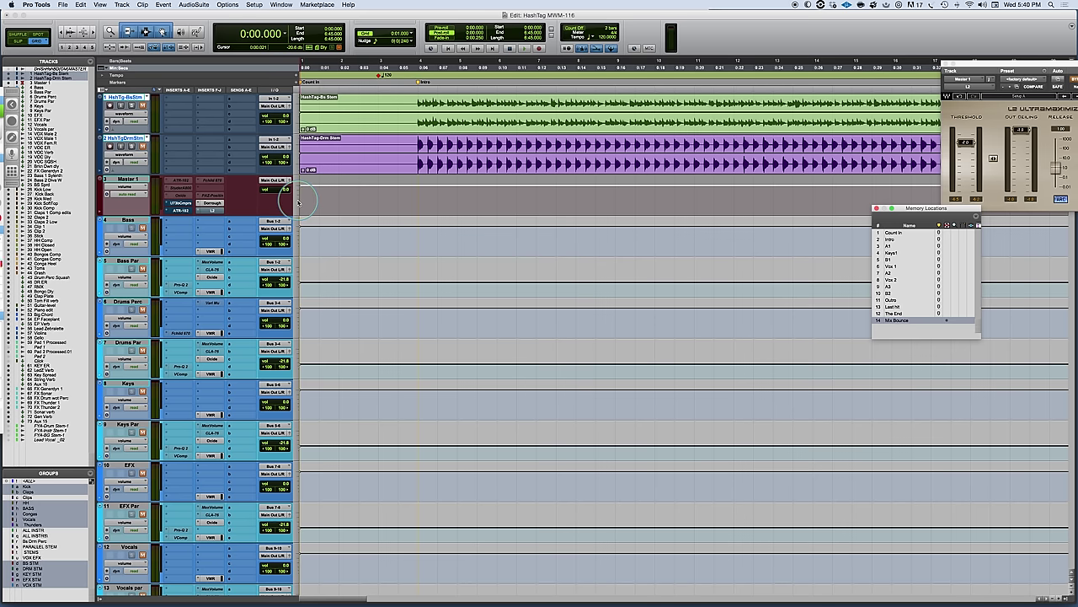
scroll(653, 205, right, 15)
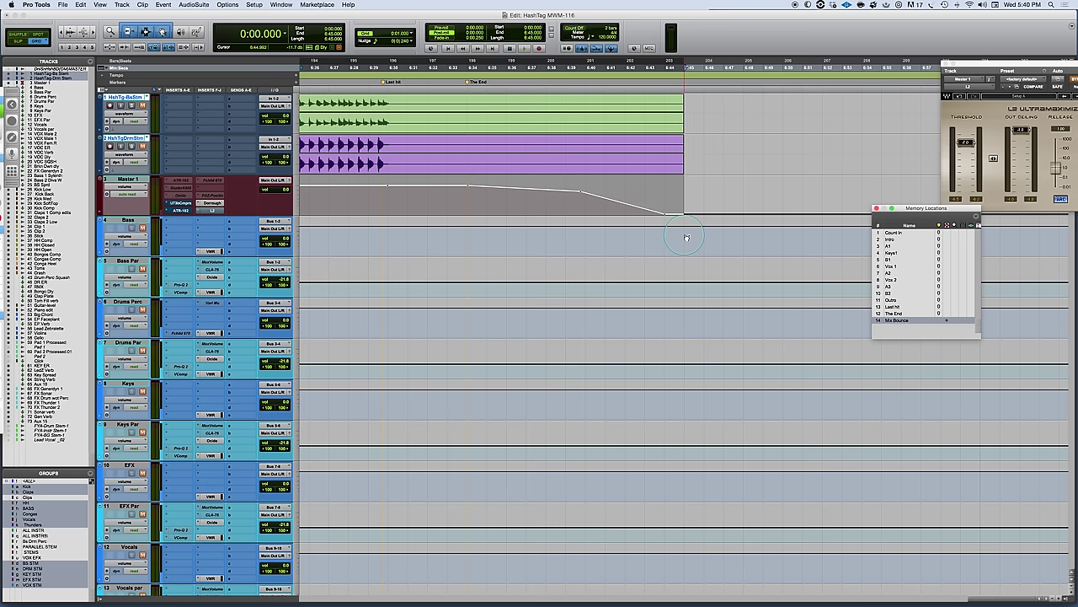
scroll(687, 238, down, 10)
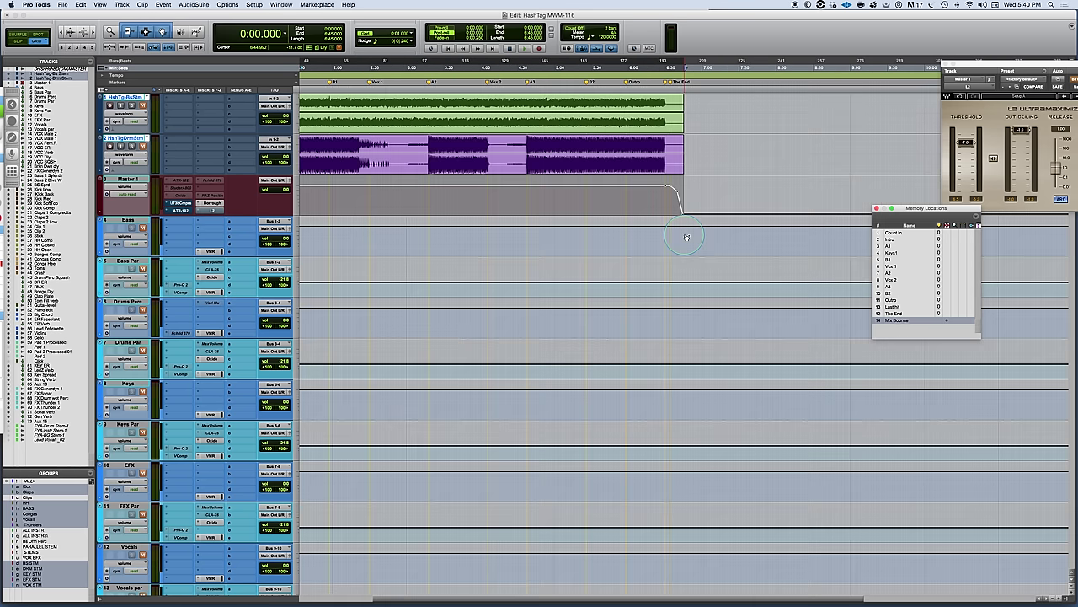
click(529, 183)
click(667, 183)
click(683, 221)
click(445, 170)
click(489, 186)
click(671, 211)
click(142, 228)
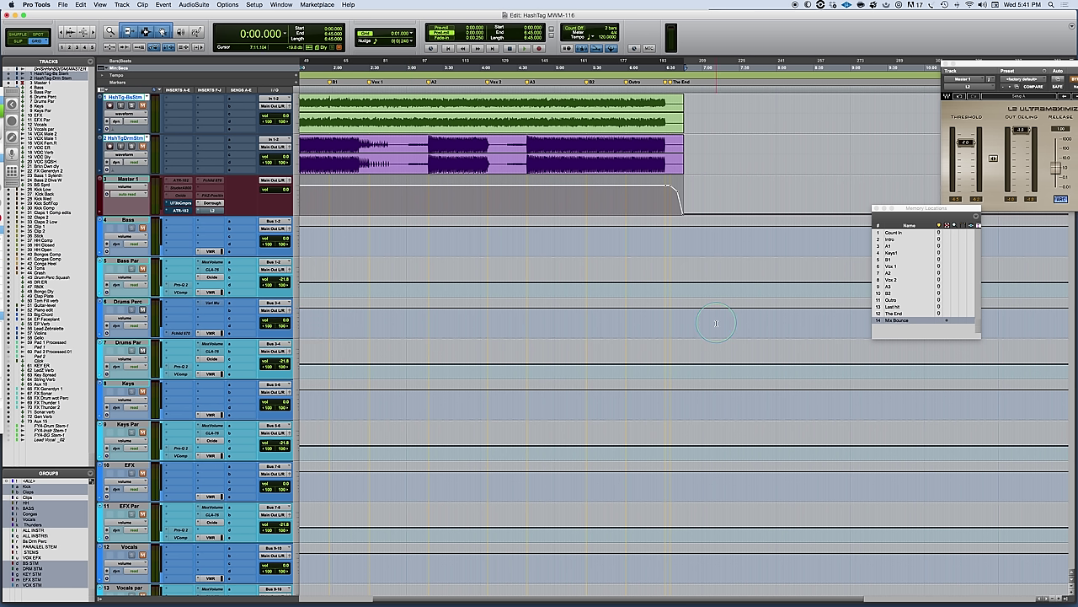
Switch to the Mix window and scroll across every track's channel strip
key(super+equal)
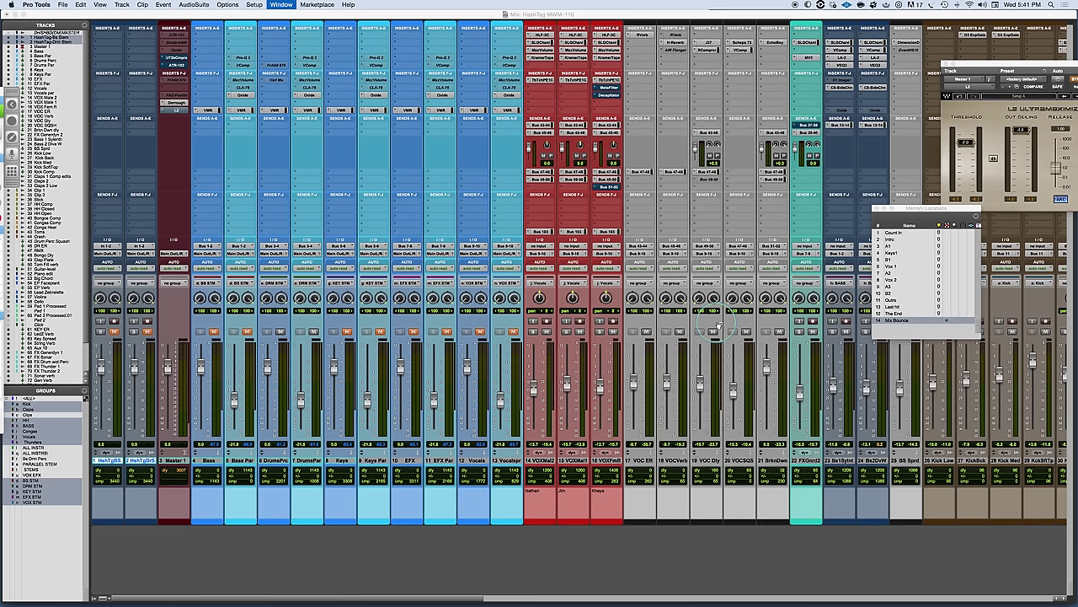
scroll(540, 444, right, 10)
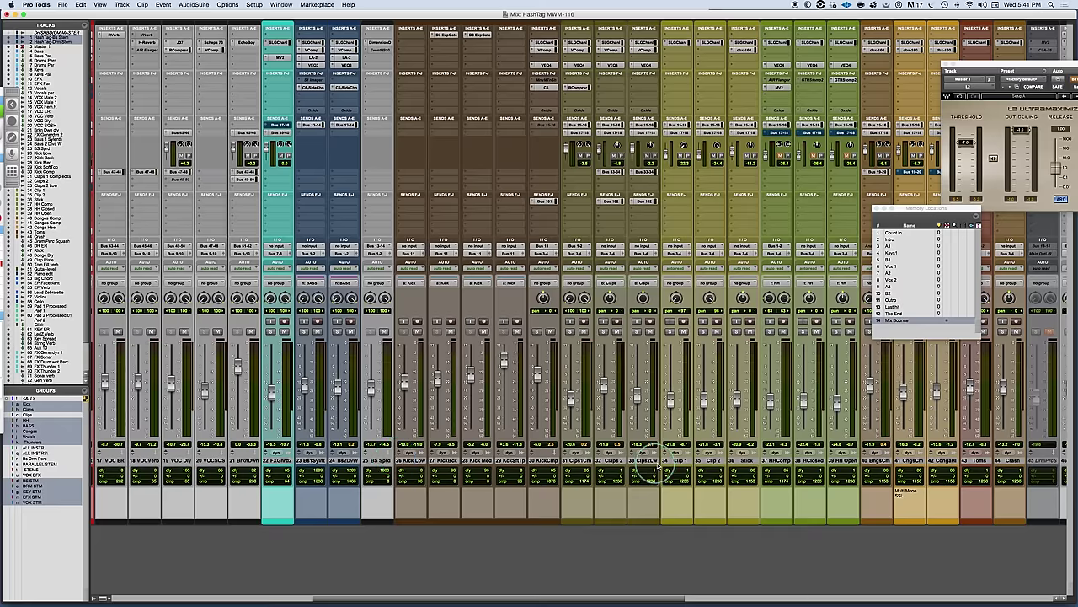
scroll(757, 470, right, 2)
scroll(756, 472, right, 4)
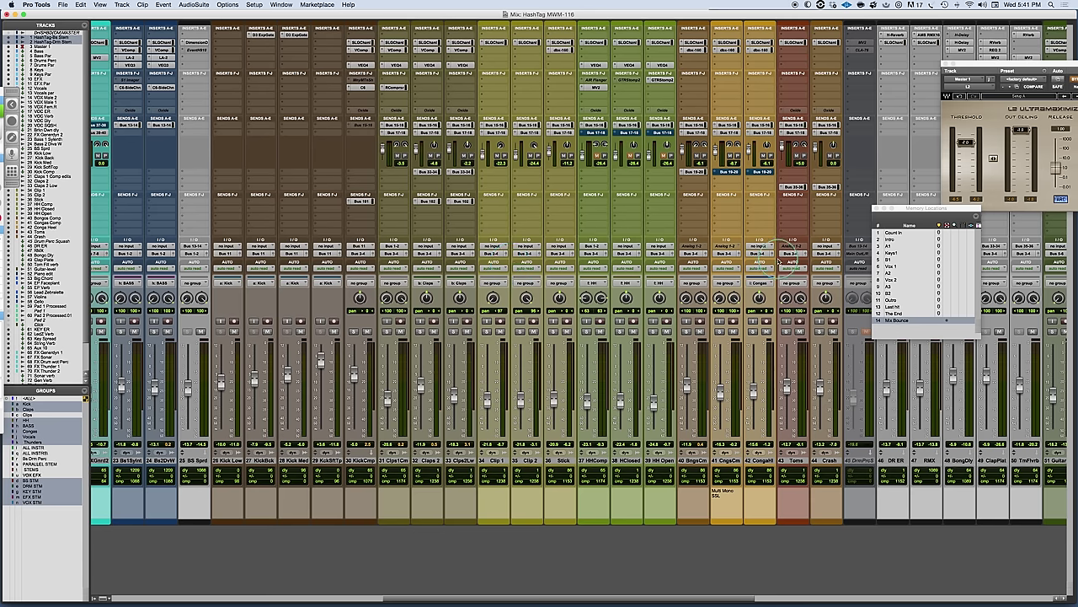
scroll(758, 260, right, 6)
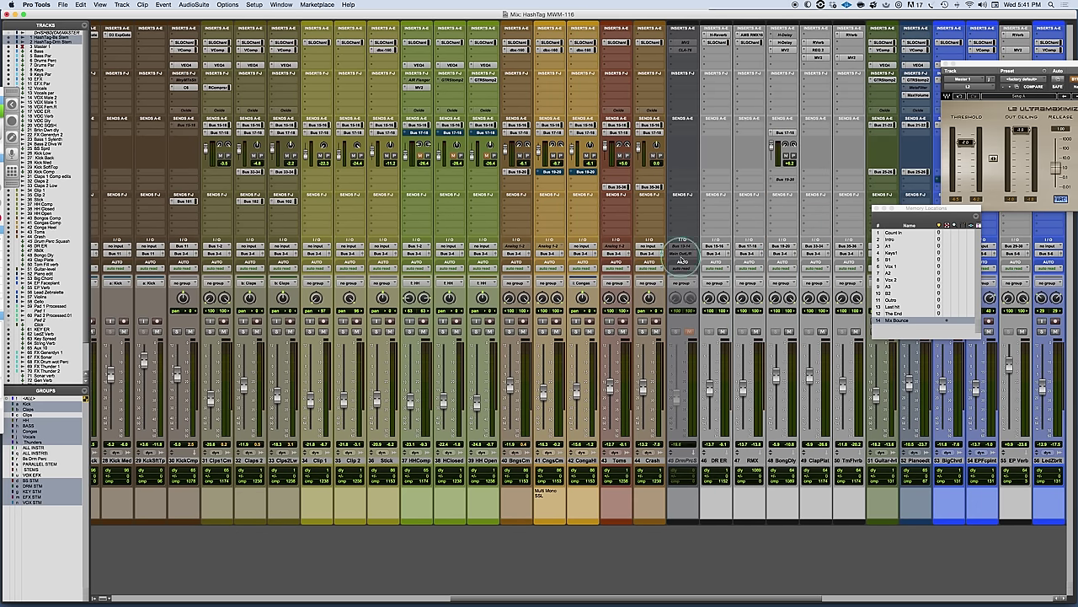
scroll(684, 396, right, 3)
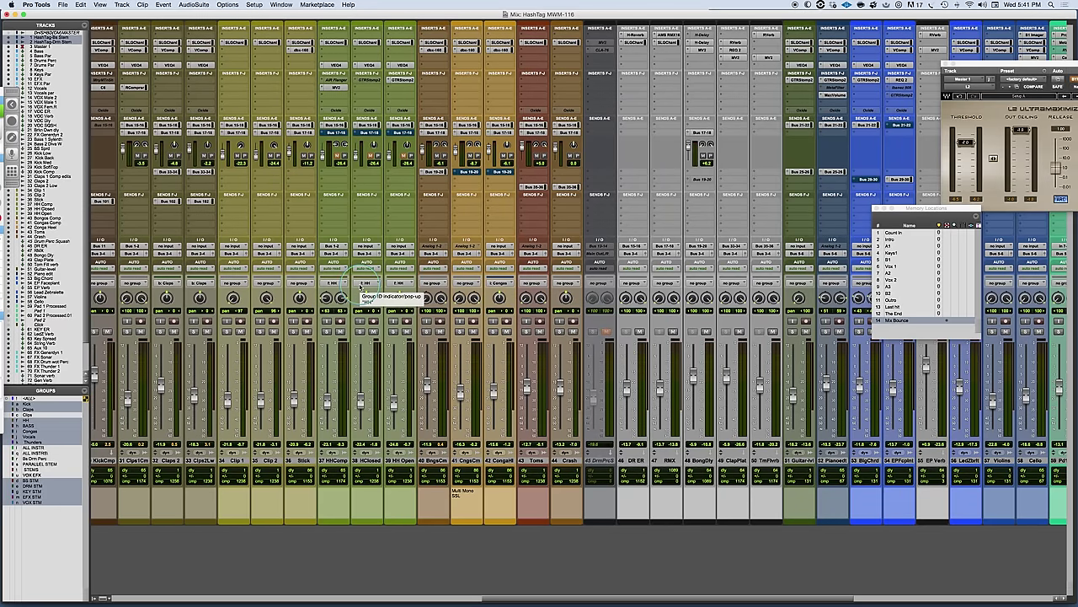
Return to the Edit window and play the session from the start of Mix Bounce
key(super+equal)
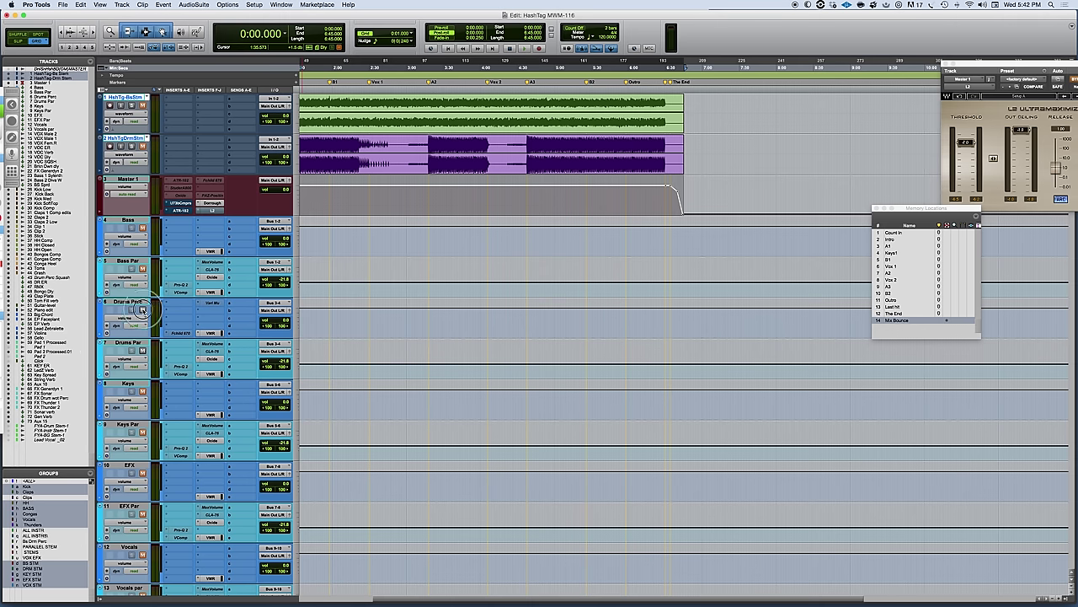
scroll(108, 497, down, 3)
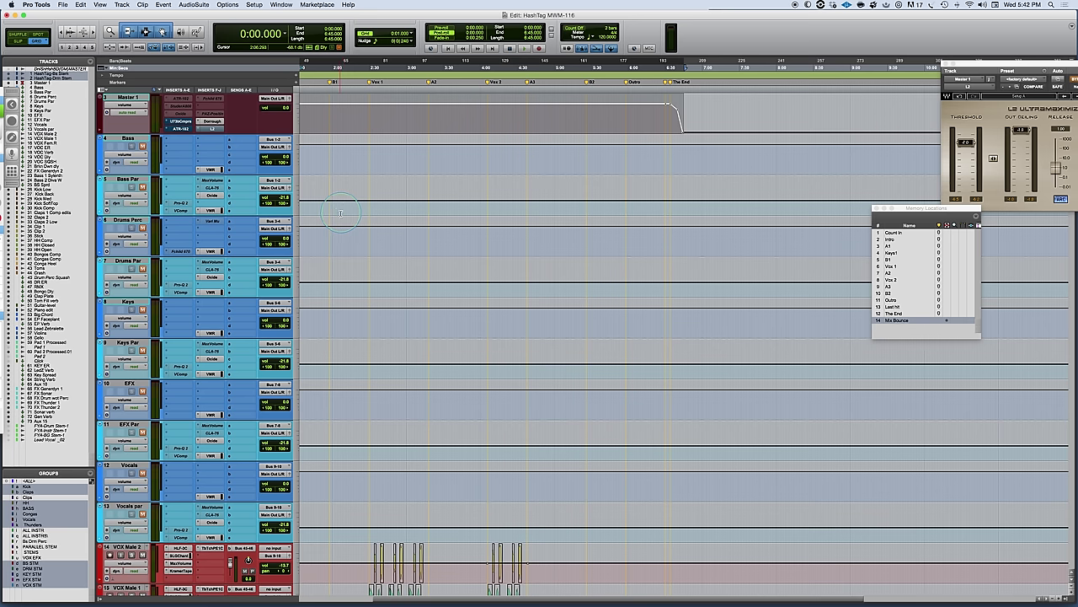
key(space)
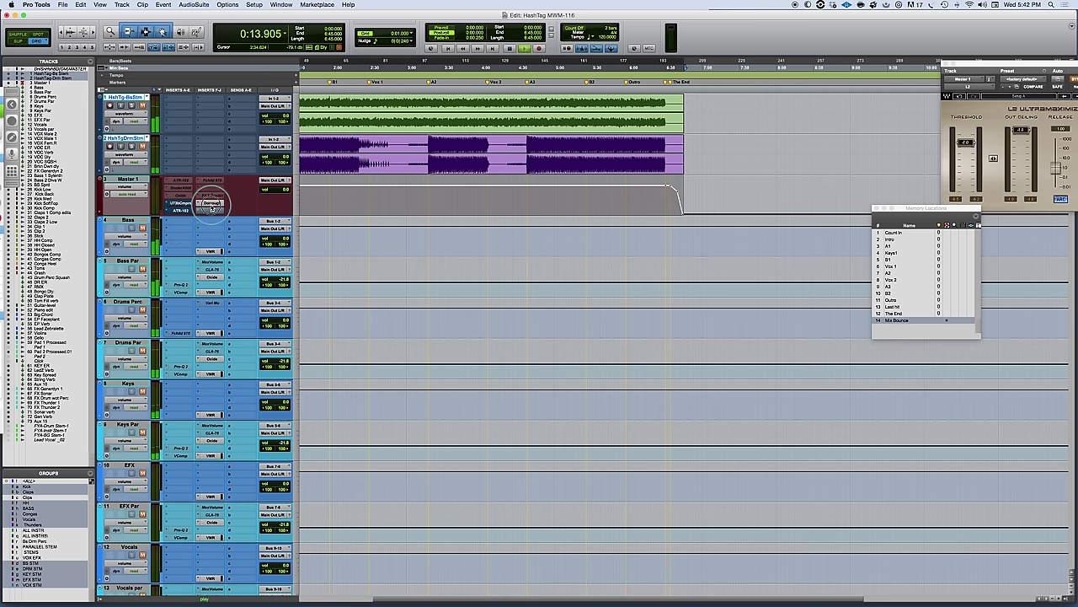
Open the Dorrough loudness meter on Master 1, move it aside, and stop playback
click(211, 204)
drag(504, 134, 685, 132)
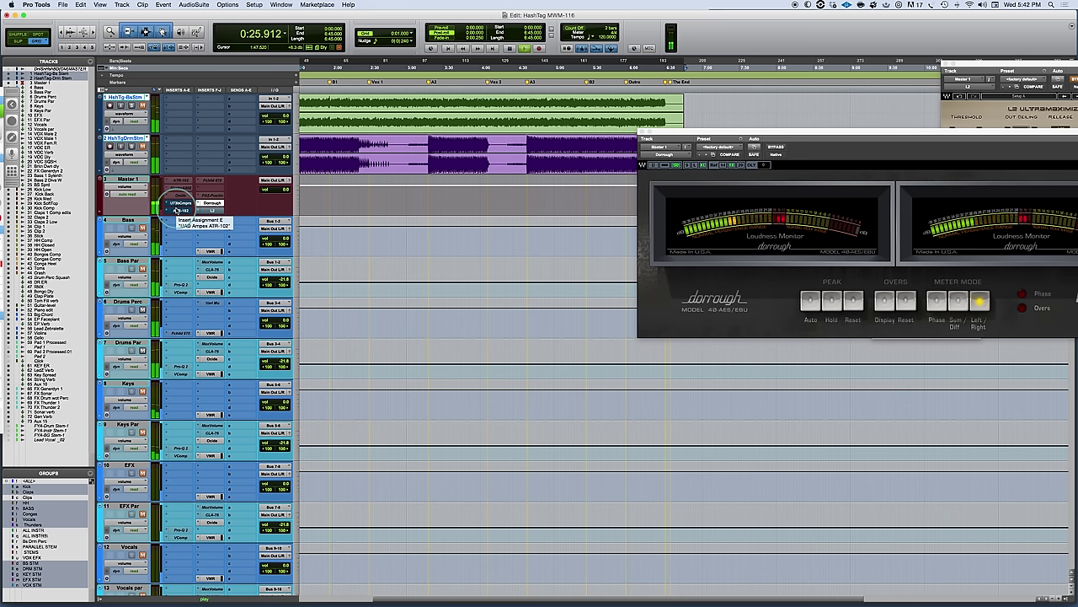
key(space)
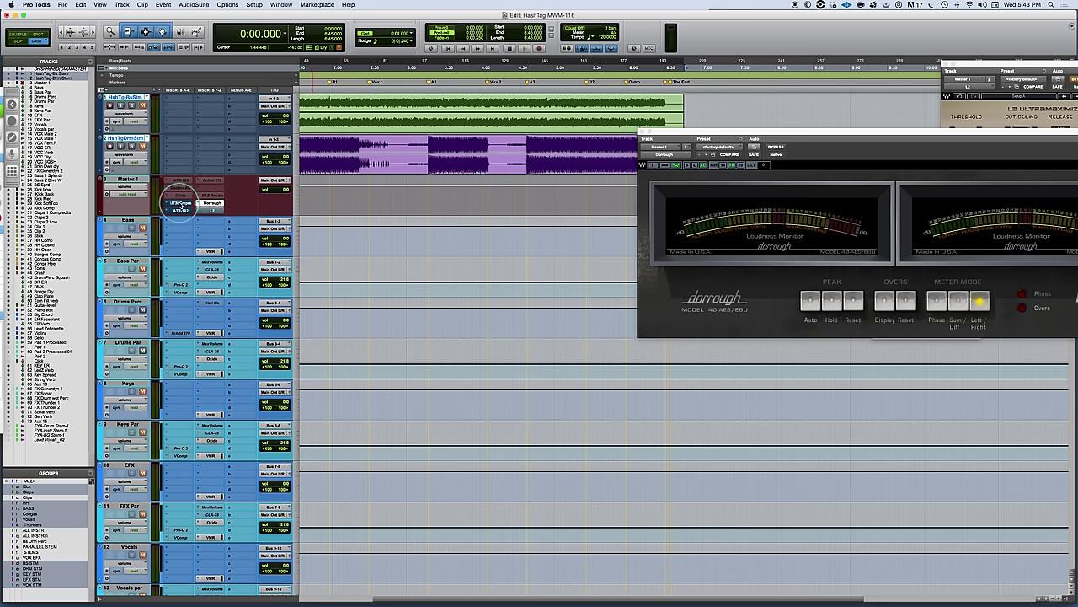
Move the Dorrough window aside and reorder Master 1's inserts, placing one in slot E
drag(670, 133, 701, 245)
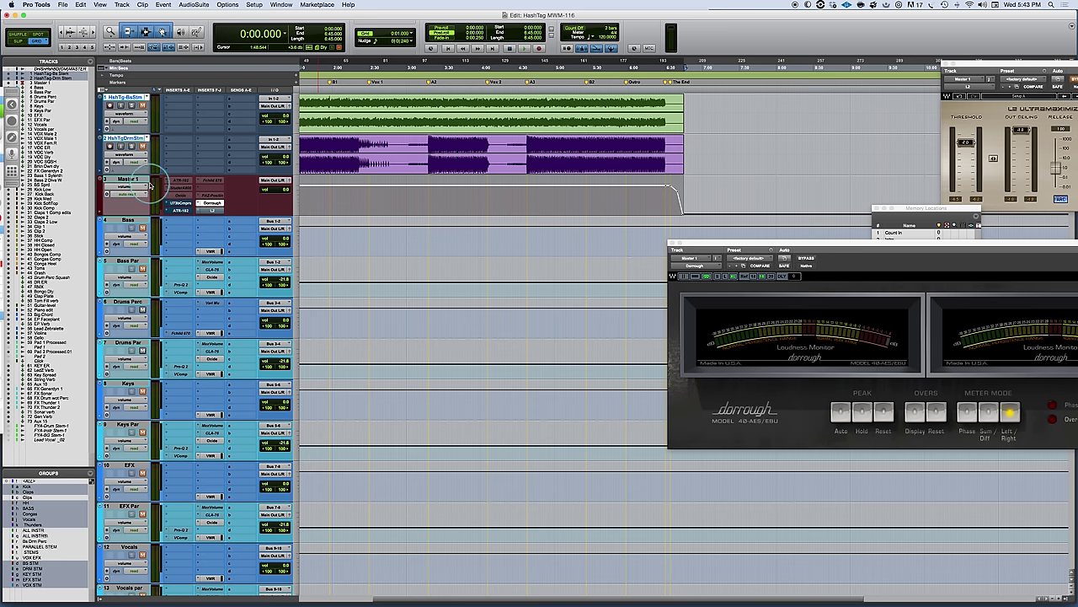
drag(175, 194, 175, 213)
click(381, 167)
drag(193, 187, 172, 207)
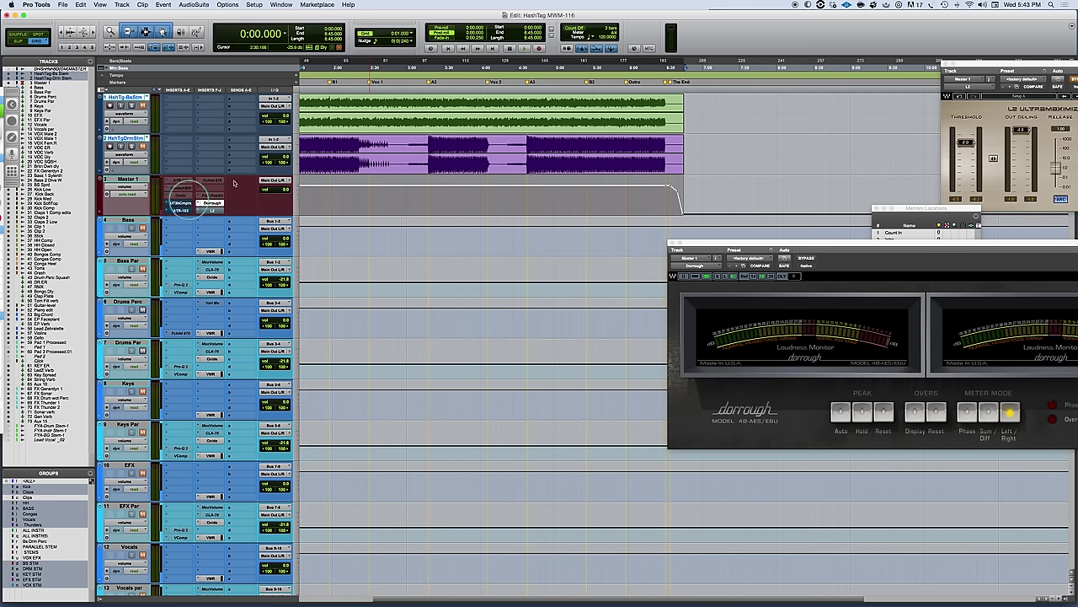
click(310, 150)
drag(310, 150, 333, 171)
Toggle mute on the Drums Perc and Keys tracks
click(165, 406)
click(144, 310)
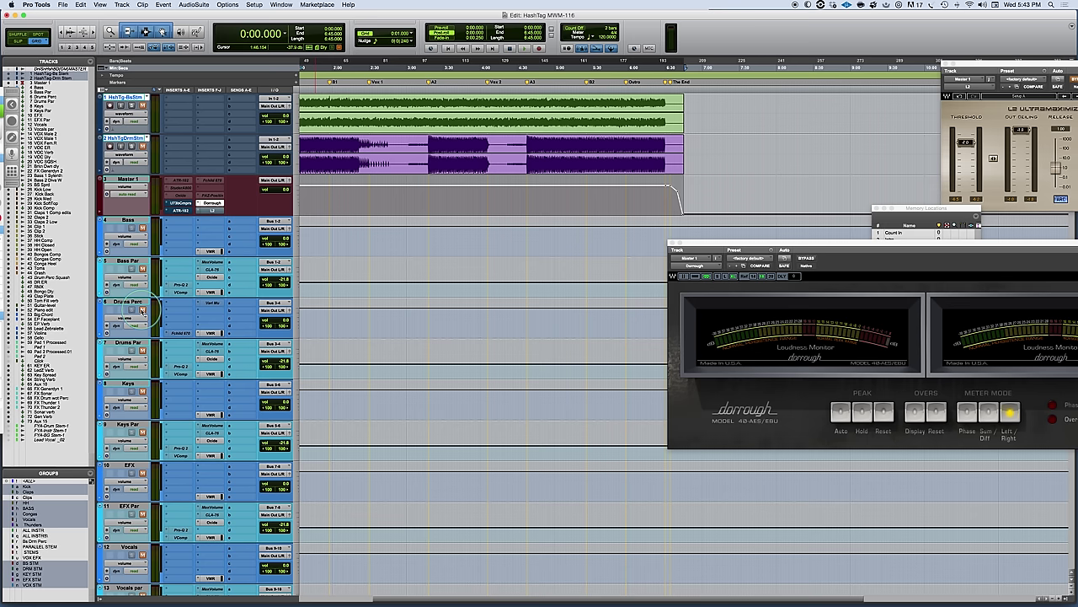
click(143, 392)
Play the mix from marker B1 at 1:58 to audition the tracks
click(354, 117)
click(169, 117)
click(334, 96)
click(329, 99)
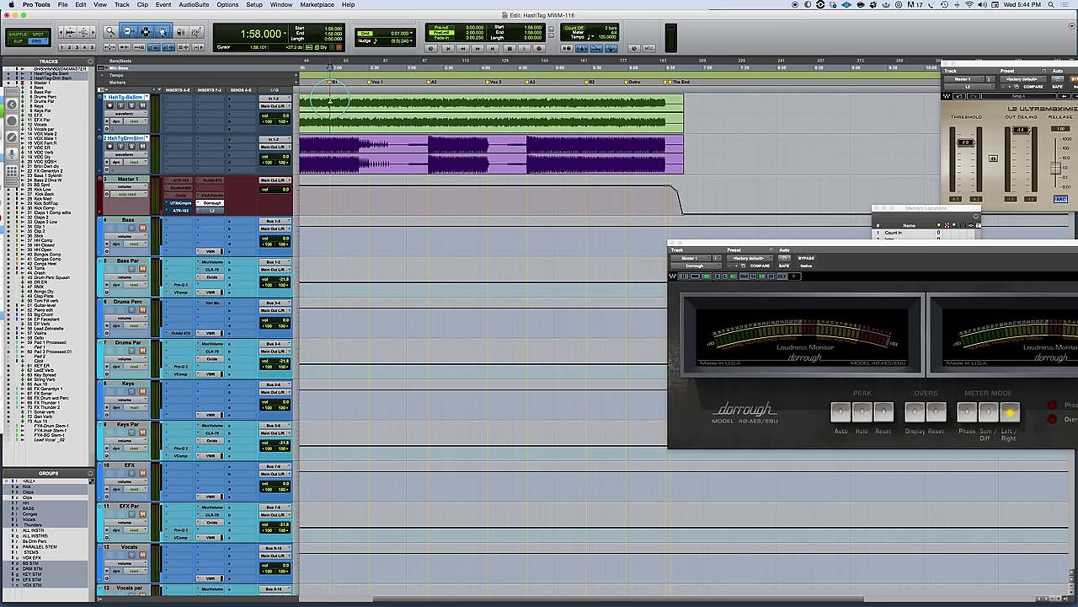
key(space)
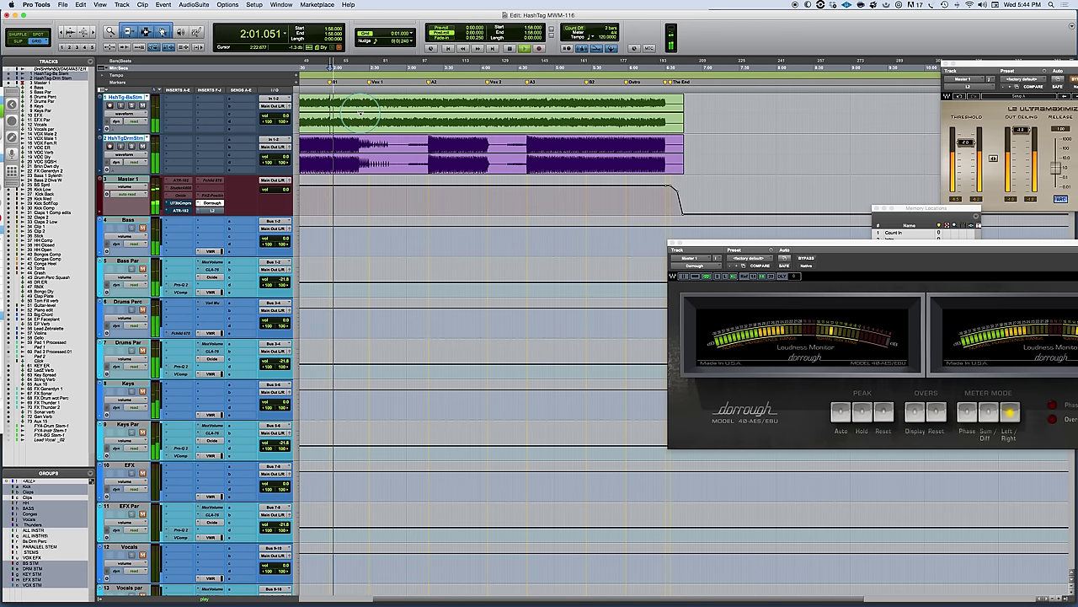
click(337, 204)
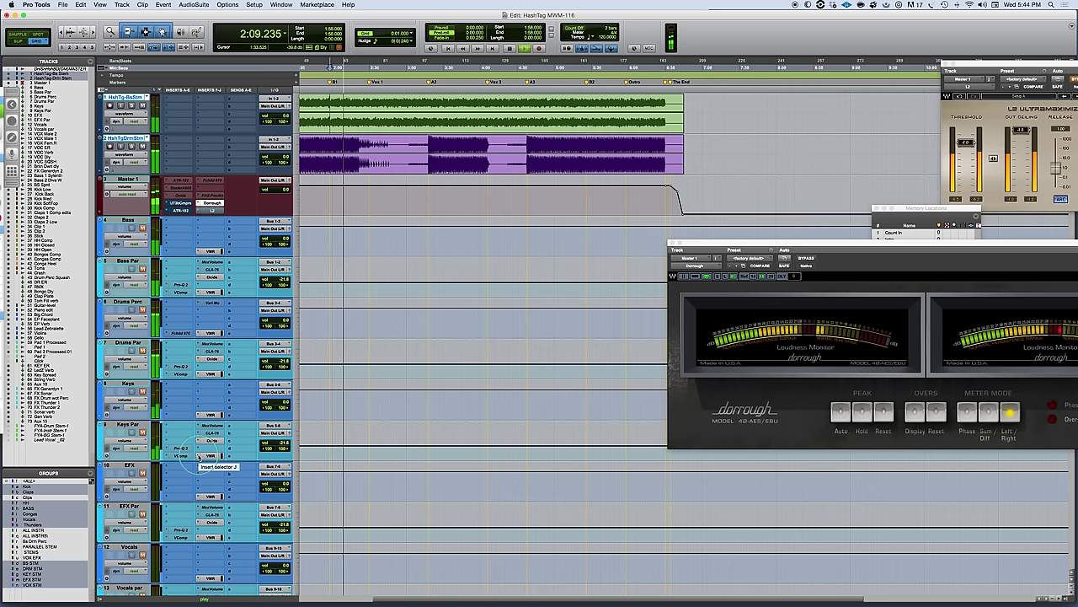
Toggle the Keys mute back and stop playback, returning to 1:58 at marker B1
click(143, 391)
key(space)
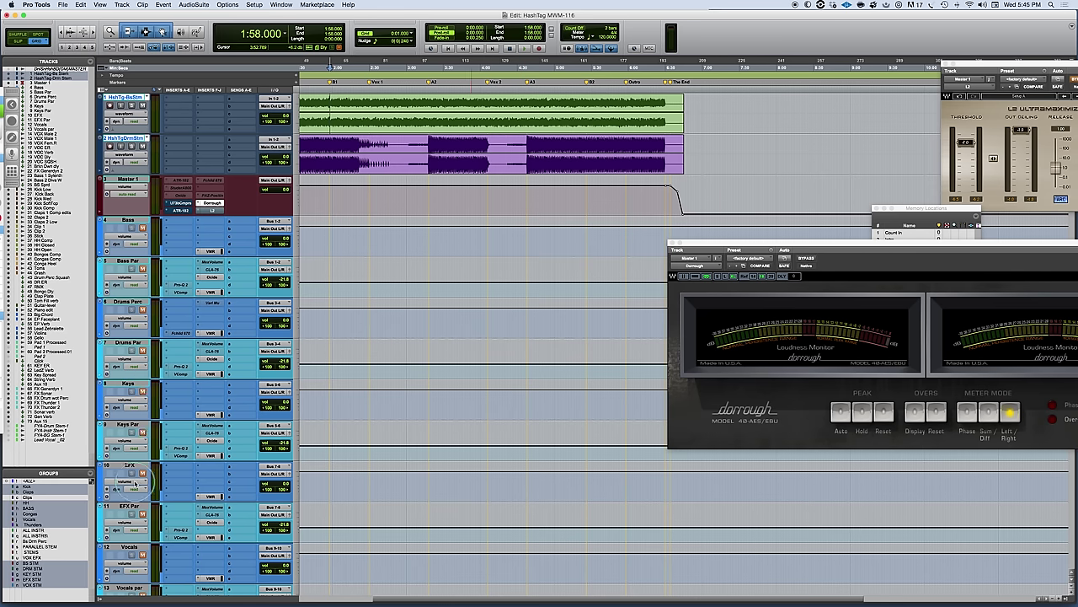
scroll(139, 478, down, 2)
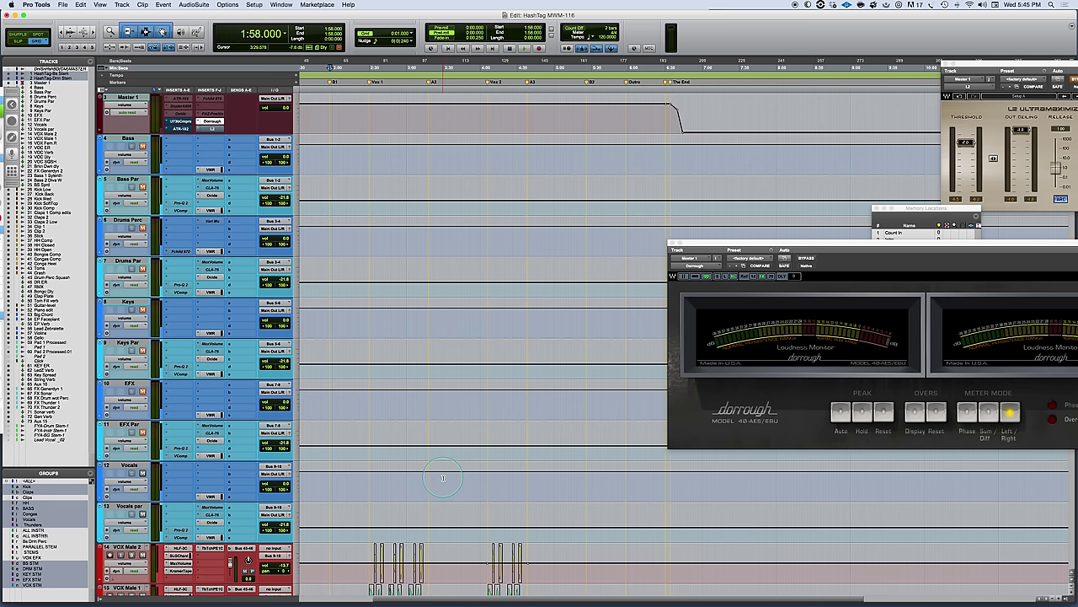
Mute Vocals and Vocals par, then shift the Dorrough meter to reveal all Memory Locations
click(142, 474)
scroll(380, 240, up, 2)
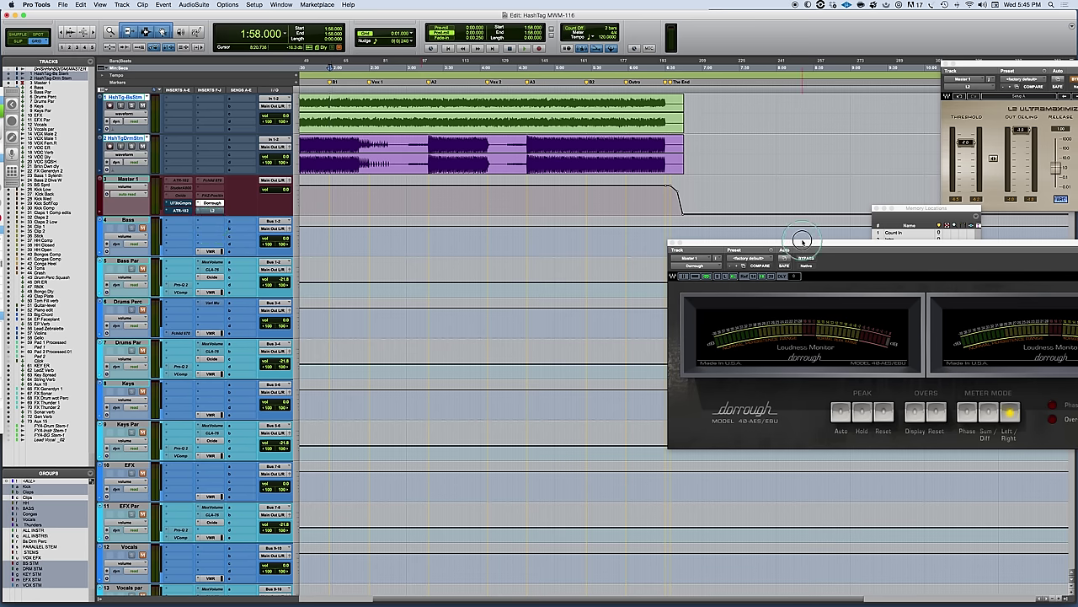
drag(802, 241, 435, 239)
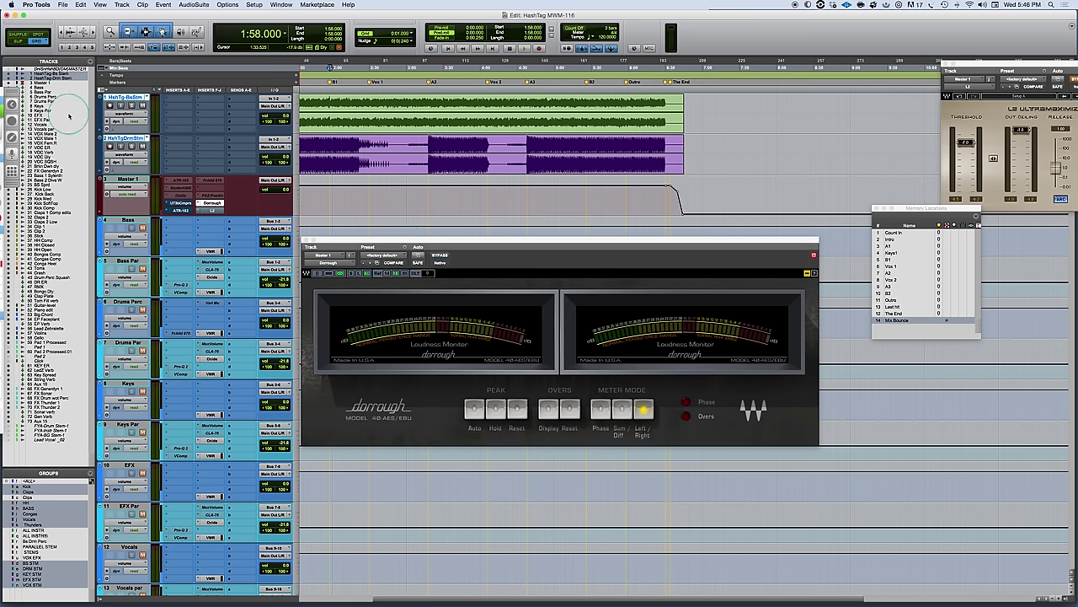
click(545, 143)
click(337, 166)
Switch from Pro Tools to Microsoft PowerPoint with Cmd+Tab
key(super+Tab)
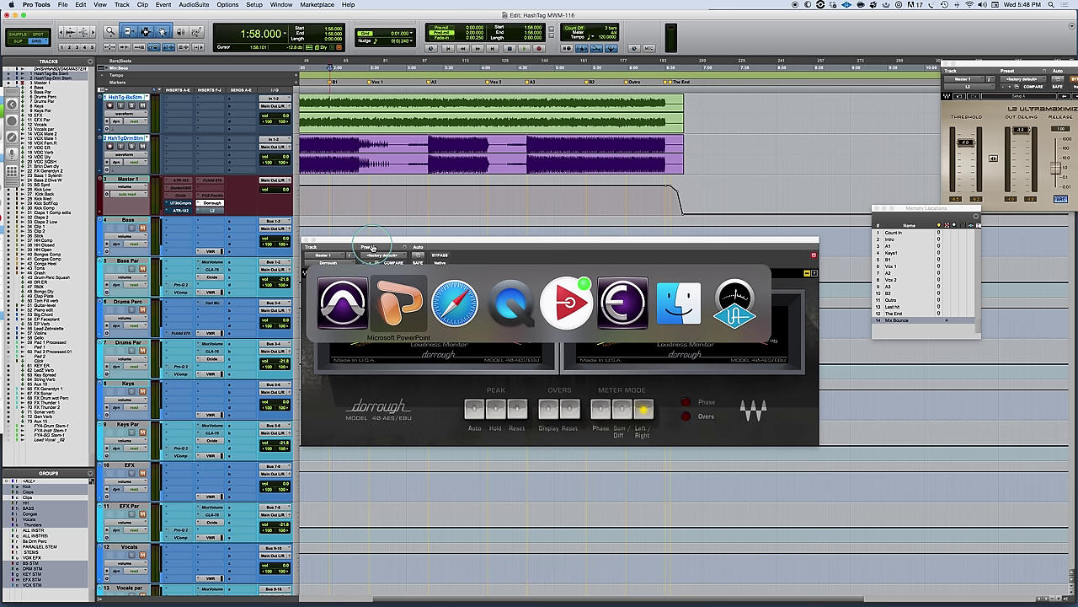